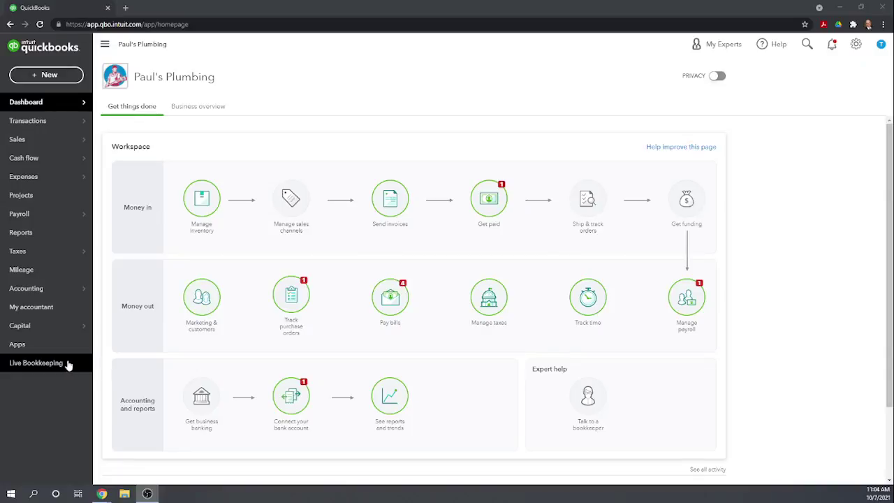
Step: On the Reports list, star Business Snapshot under Business overview as a favourite
left_click(22, 234)
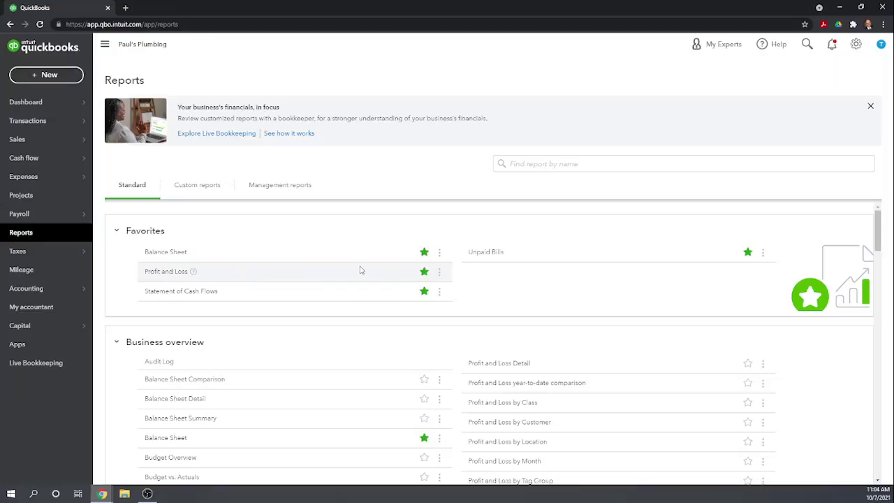
scroll(339, 250, "down", 2)
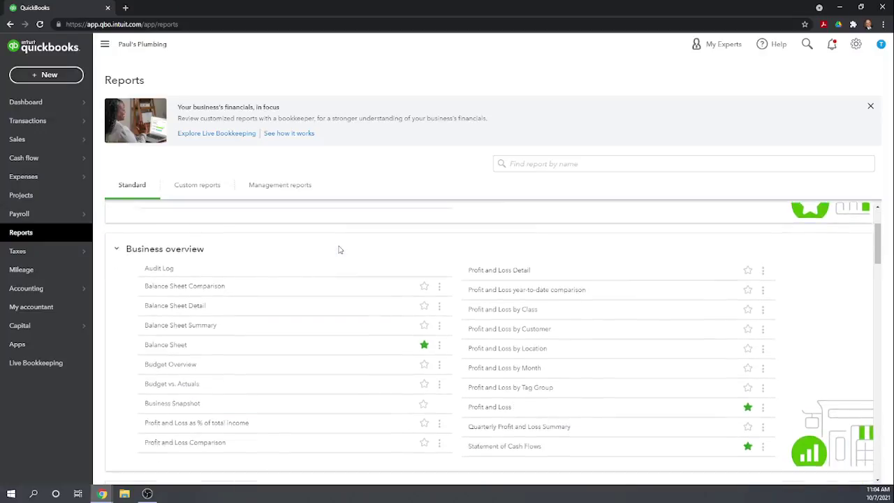
scroll(339, 250, "up", 1)
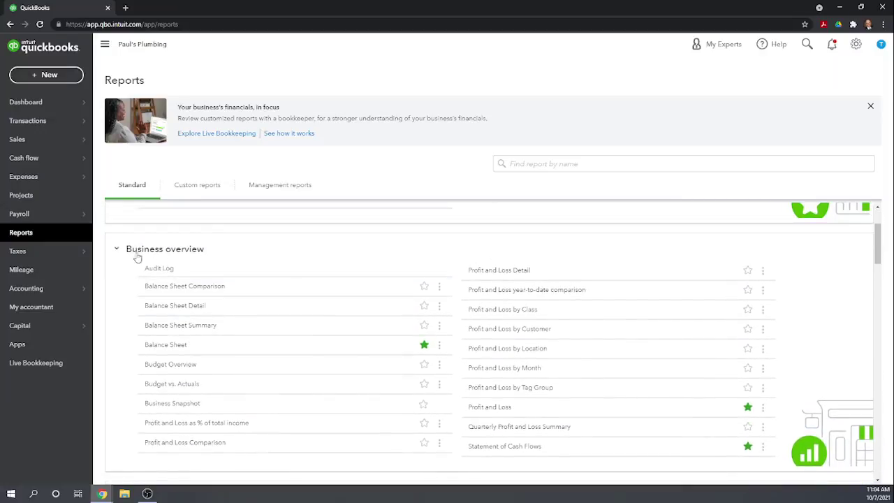
left_click(423, 406)
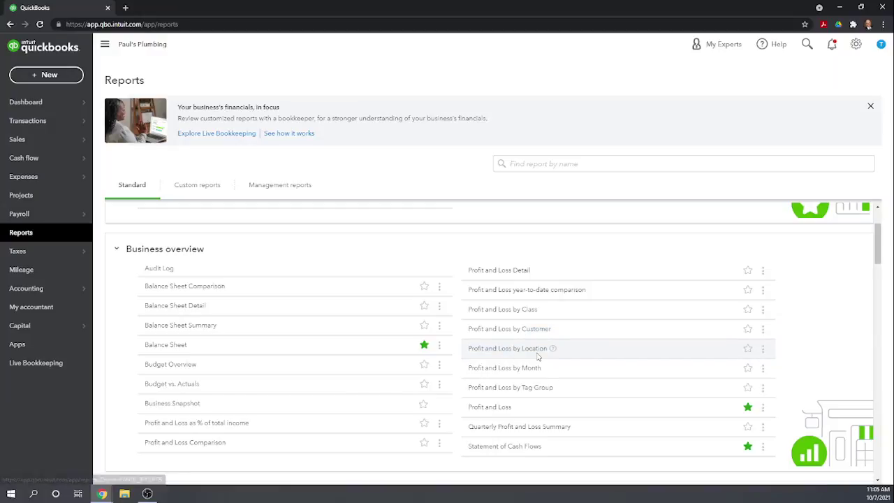
Step: Open the Profit and Loss report under Business overview and scroll back to its header
left_click(488, 408)
scroll(489, 411, "down", 2)
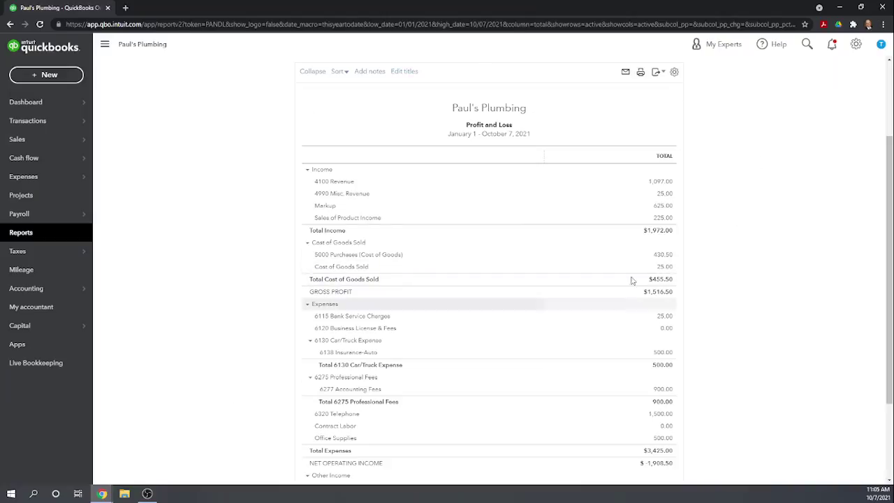
scroll(741, 254, "up", 2)
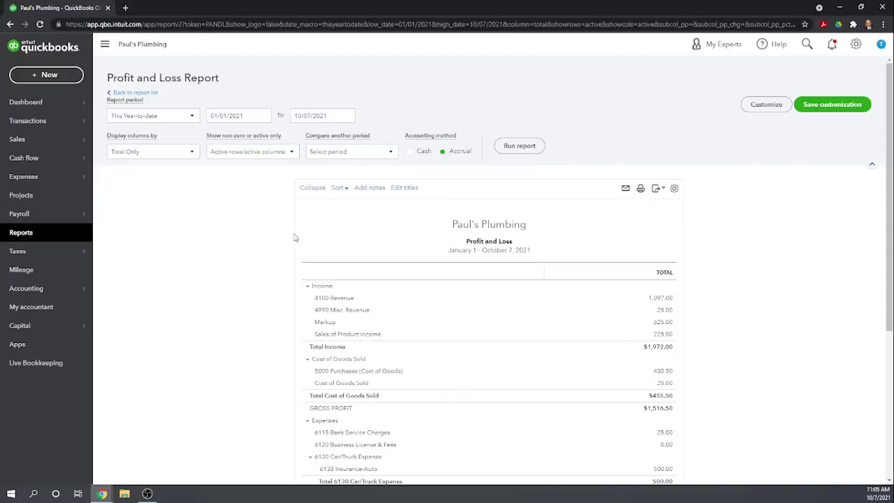
Step: Change the report period to 01/01/2024–12/31/2024 and run the report
left_click(247, 116)
left_click(247, 116)
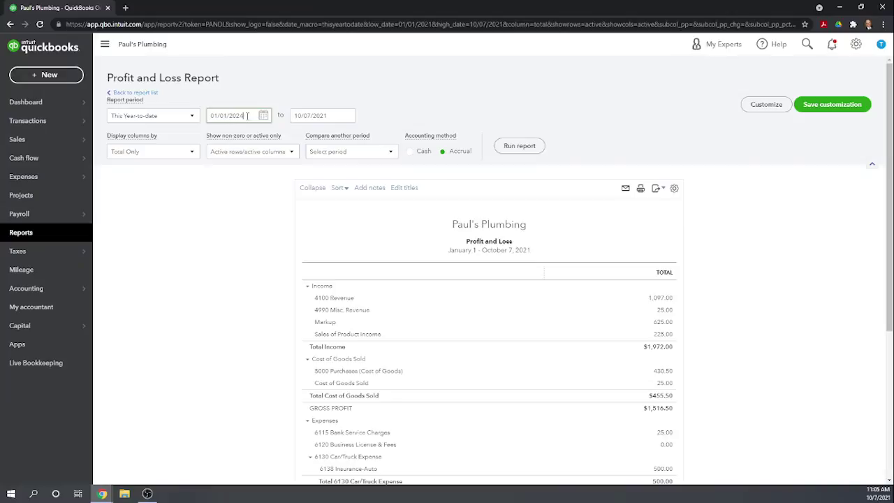
type("4")
key("Tab")
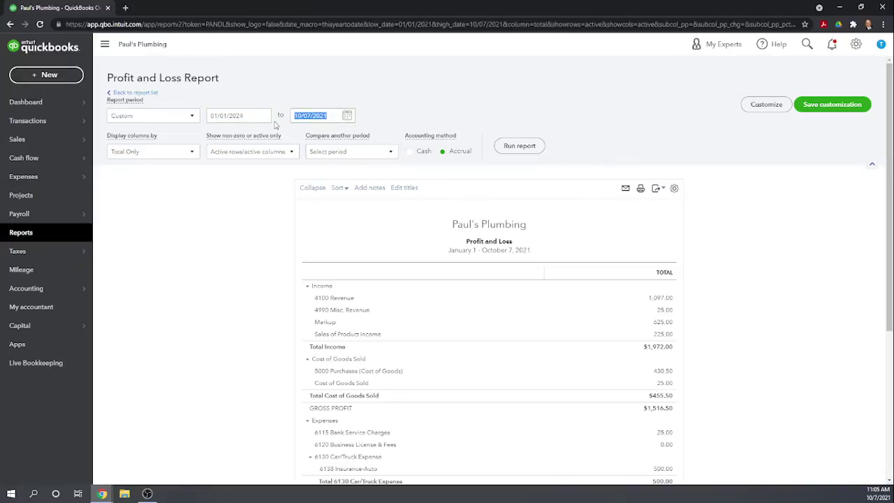
type("12")
key("Tab")
left_click(249, 205)
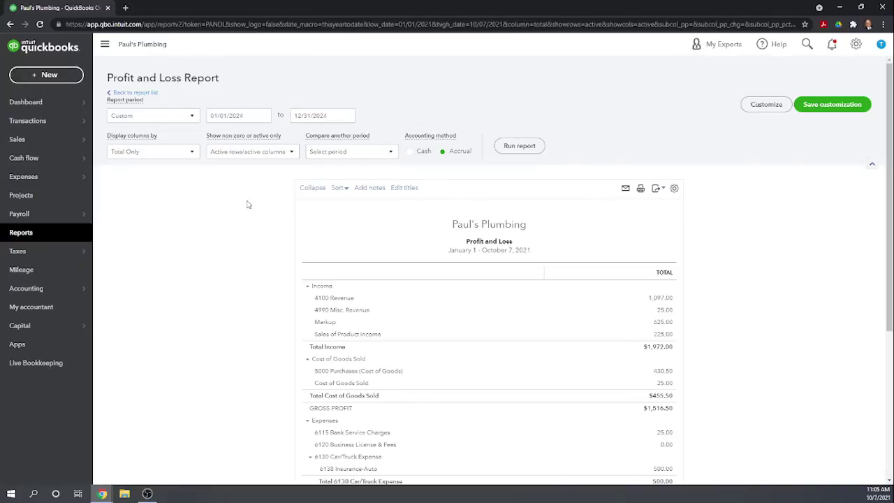
left_click(519, 146)
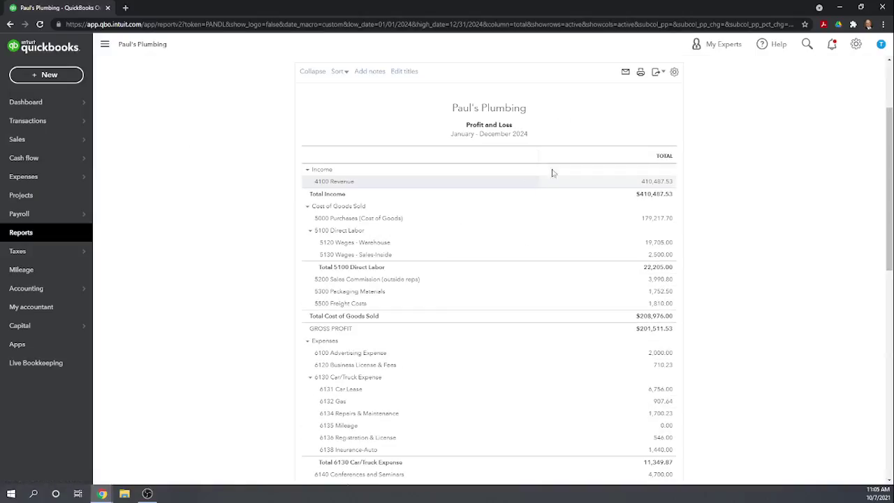
scroll(597, 253, "up", 2)
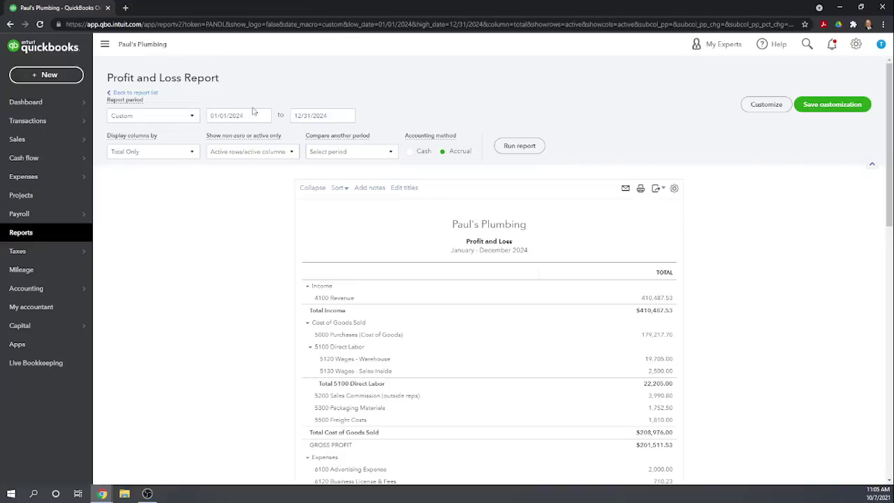
Step: Set Display columns by to Months and rerun the report
left_click(194, 152)
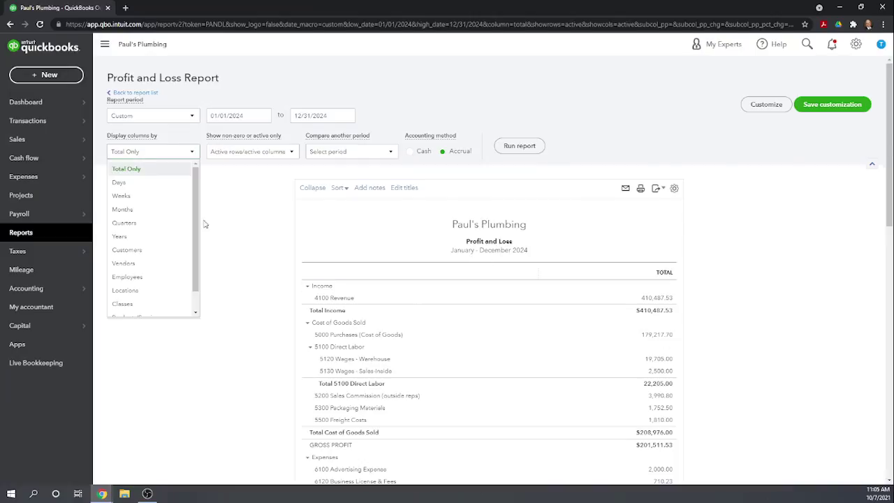
left_click(124, 209)
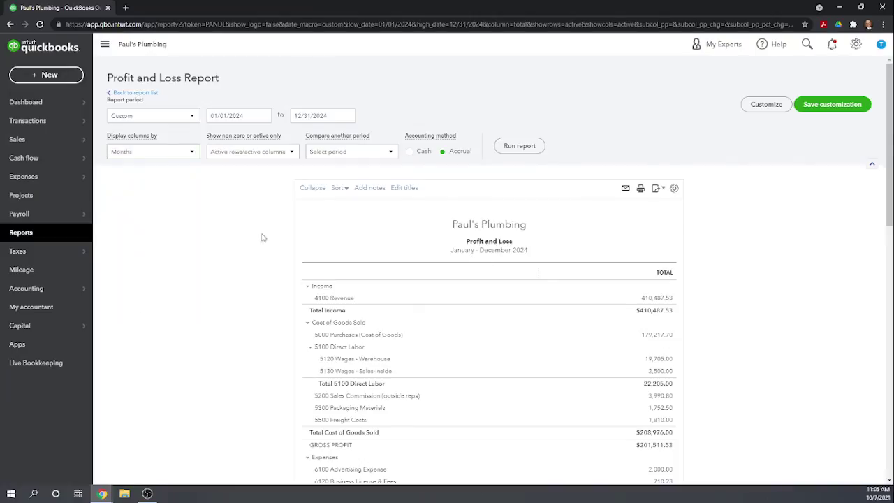
left_click(527, 147)
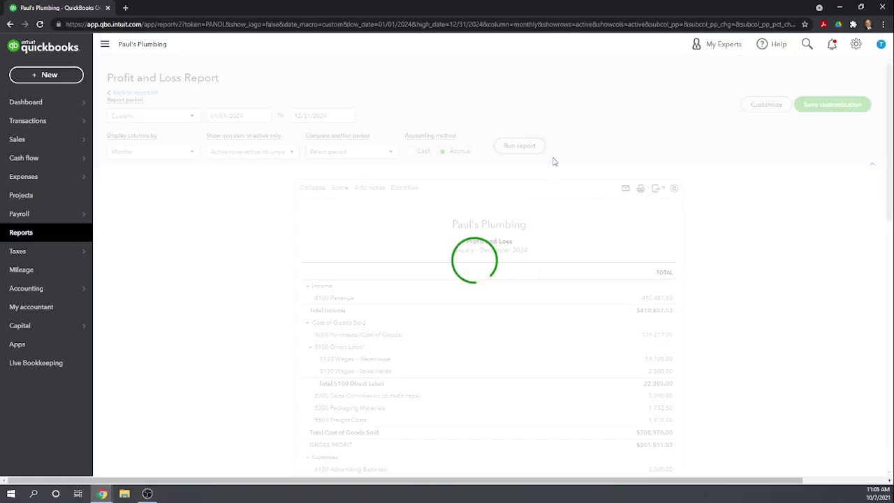
Step: Set Display columns by back to Total Only
scroll(554, 161, "down", 2)
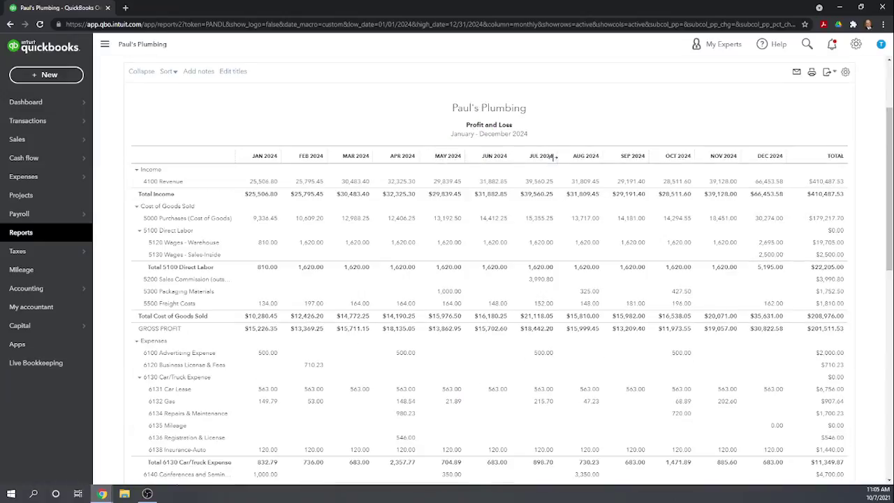
scroll(418, 181, "up", 2)
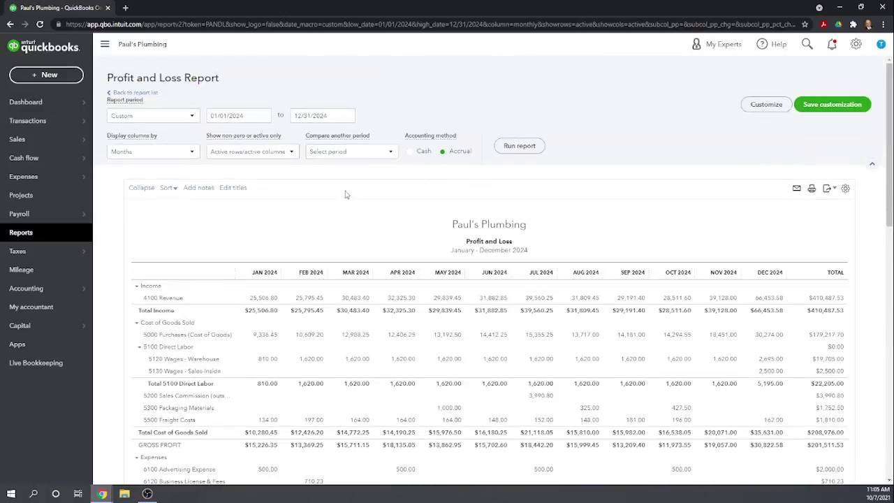
left_click(193, 151)
left_click(173, 169)
Step: Add a Previous period (PP) comparison column and rerun the report
left_click(391, 154)
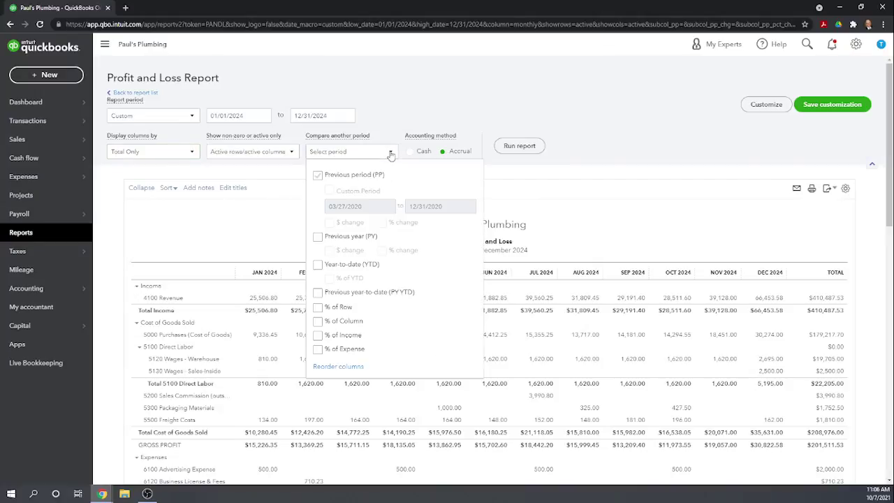
left_click(318, 176)
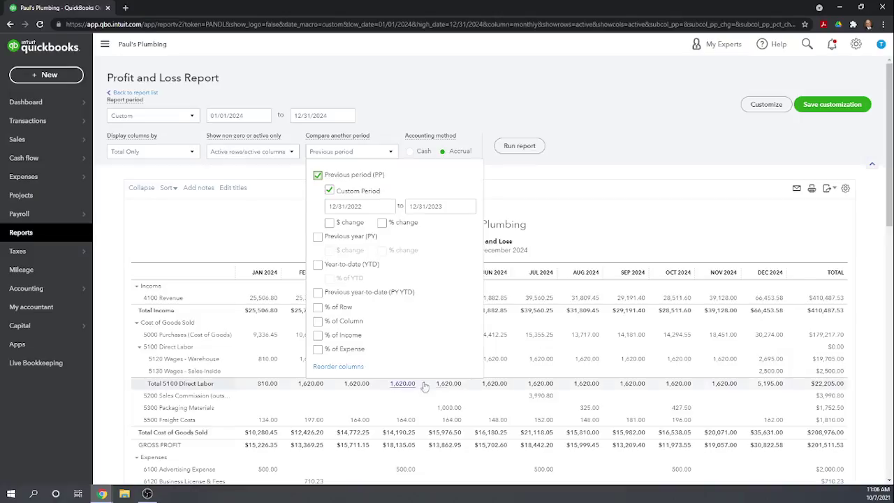
left_click(523, 146)
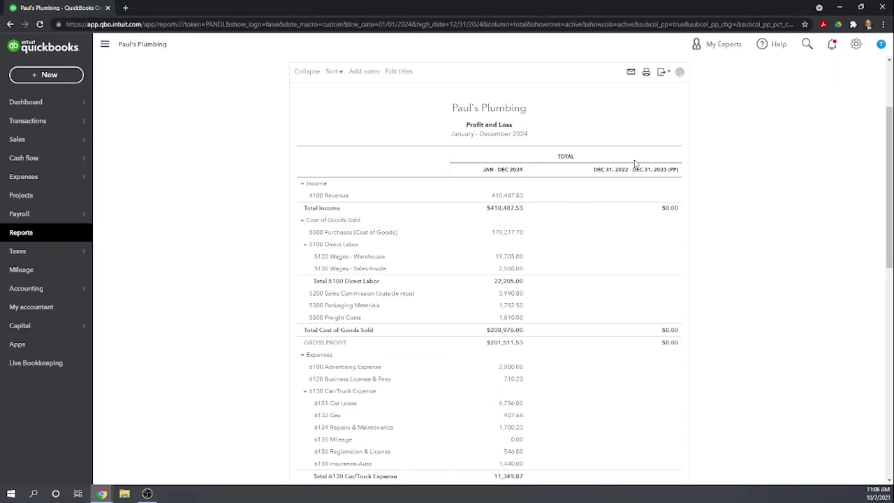
Step: Uncheck Previous period (PP) in the Compare another period options
scroll(670, 223, "up", 3)
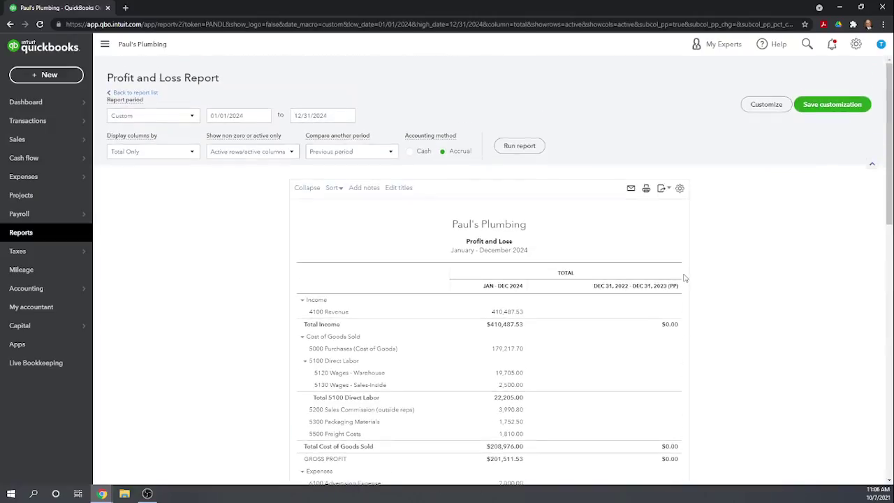
left_click(384, 152)
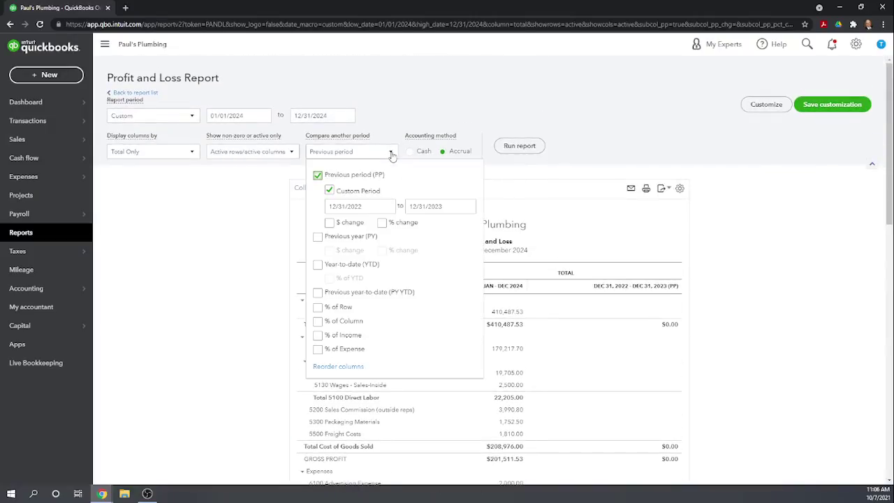
left_click(318, 176)
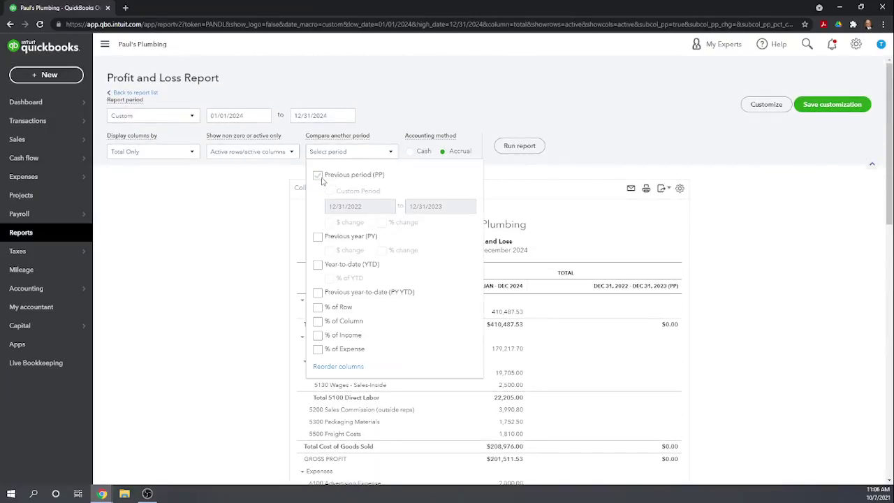
scroll(513, 187, "down", 2)
scroll(527, 181, "up", 2)
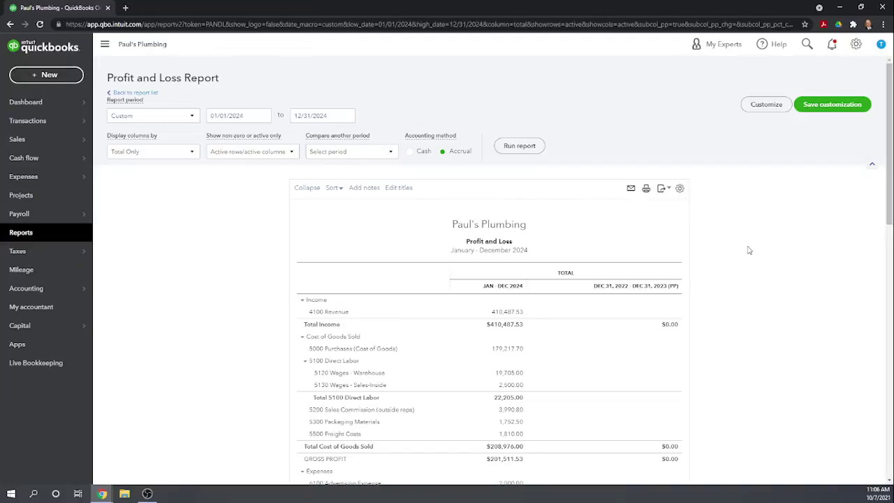
Step: In the Customize panel, view the Change columns options, then collapse Rows/Columns
left_click(772, 104)
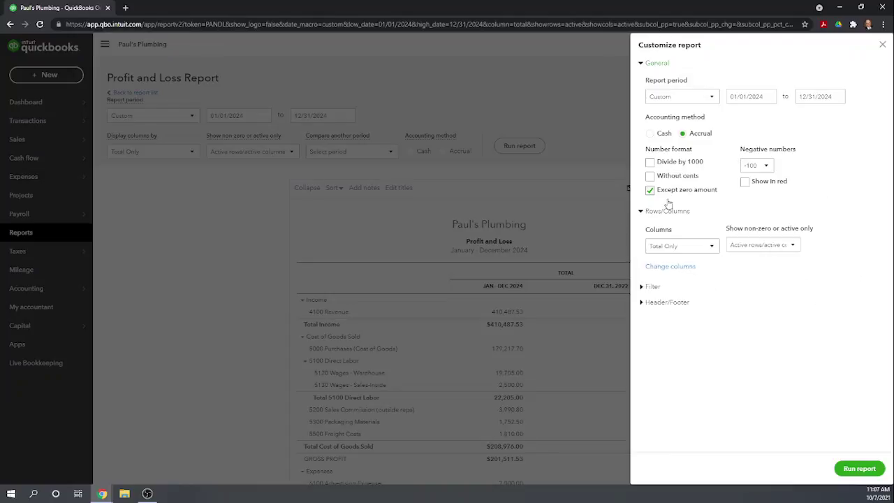
left_click(682, 270)
scroll(828, 229, "down", 1)
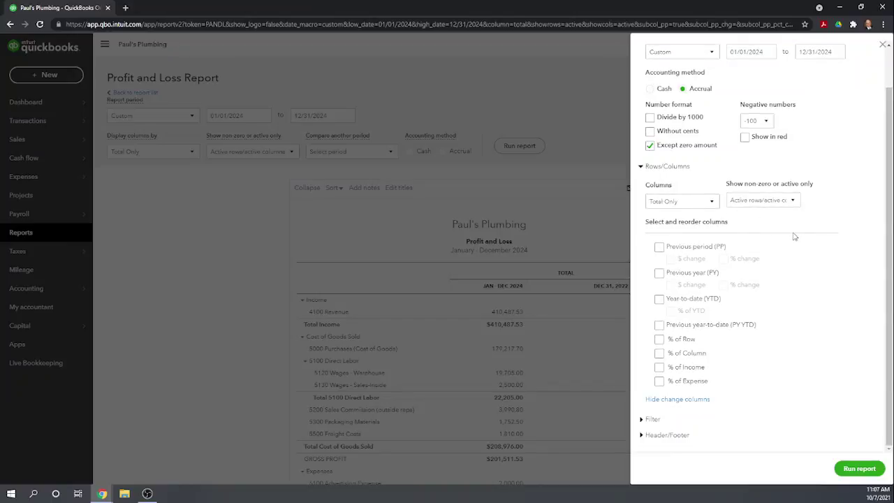
left_click(641, 167)
Step: Review the Filter and Header/Footer options in Customize, then run the report
left_click(643, 230)
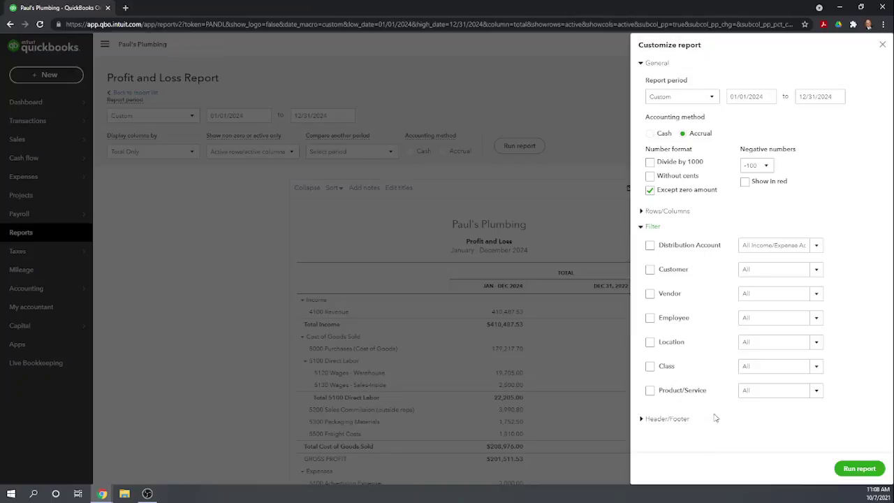
left_click(640, 418)
scroll(768, 398, "down", 3)
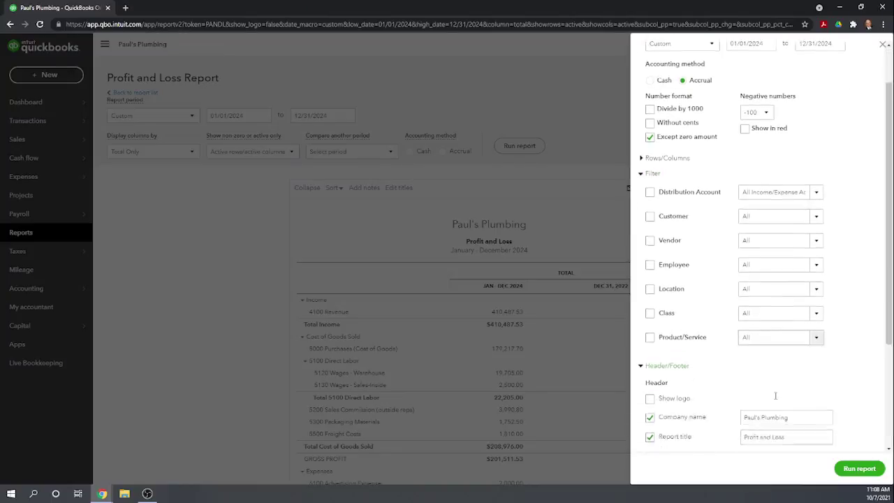
scroll(775, 397, "down", 1)
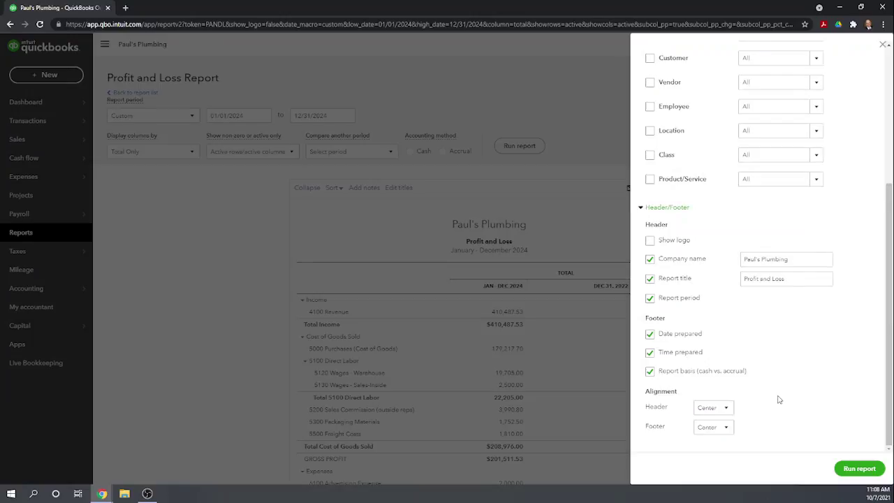
scroll(779, 399, "up", 5)
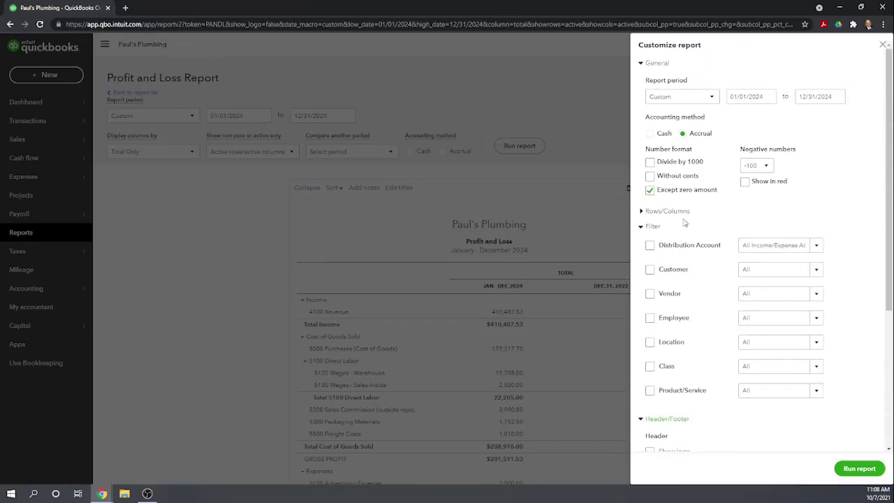
left_click(858, 469)
scroll(819, 363, "down", 3)
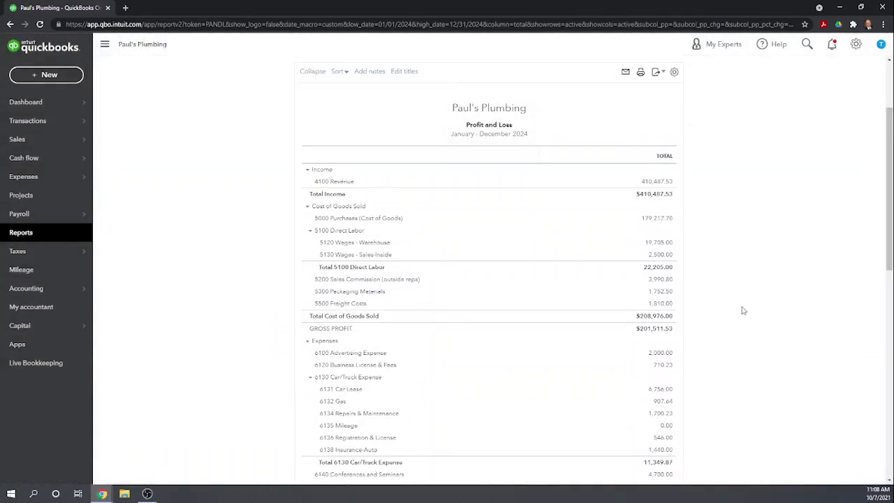
scroll(743, 310, "up", 2)
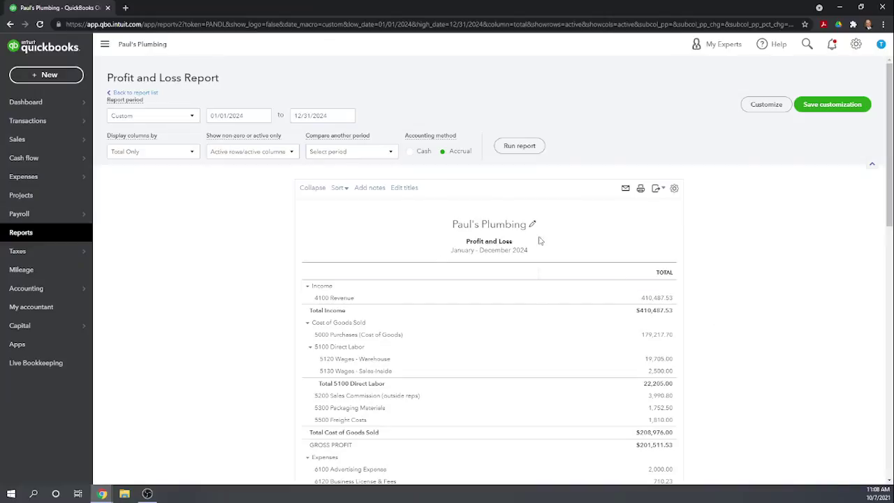
left_click(641, 189)
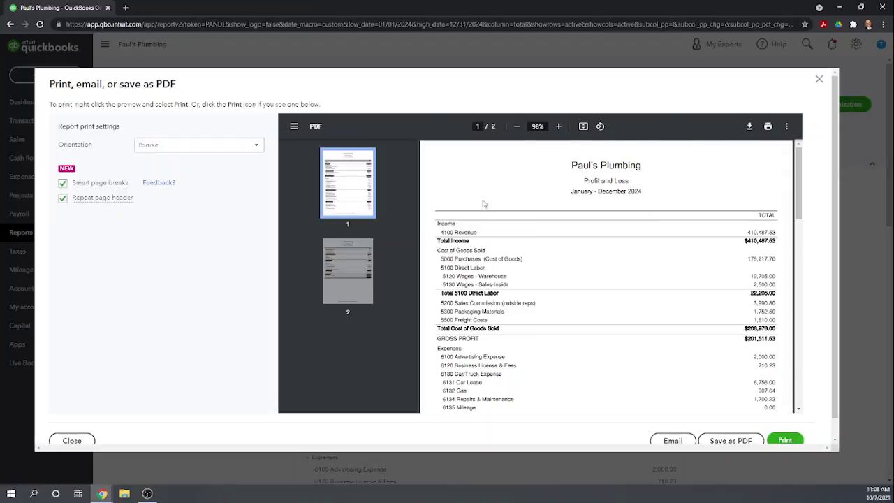
left_click(820, 81)
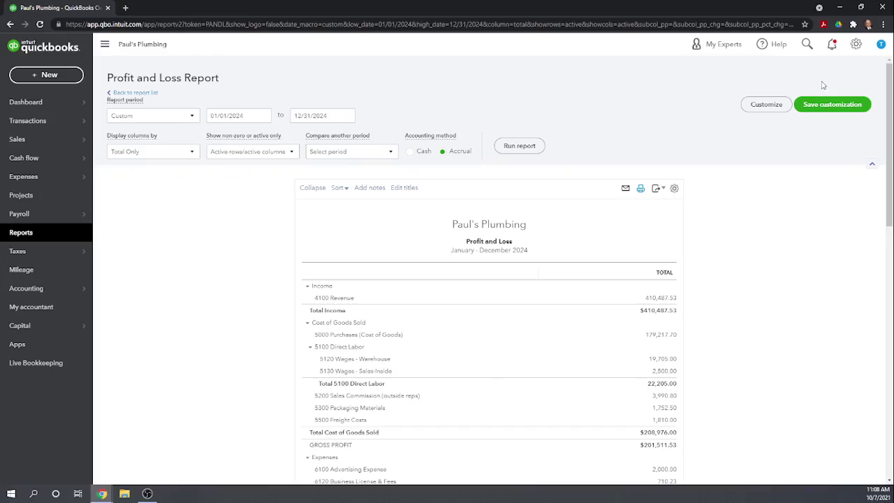
left_click(640, 188)
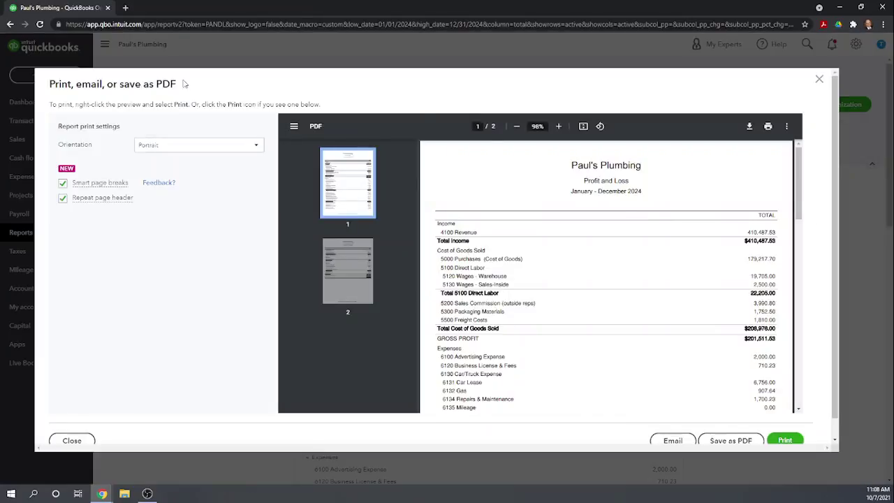
left_click(819, 79)
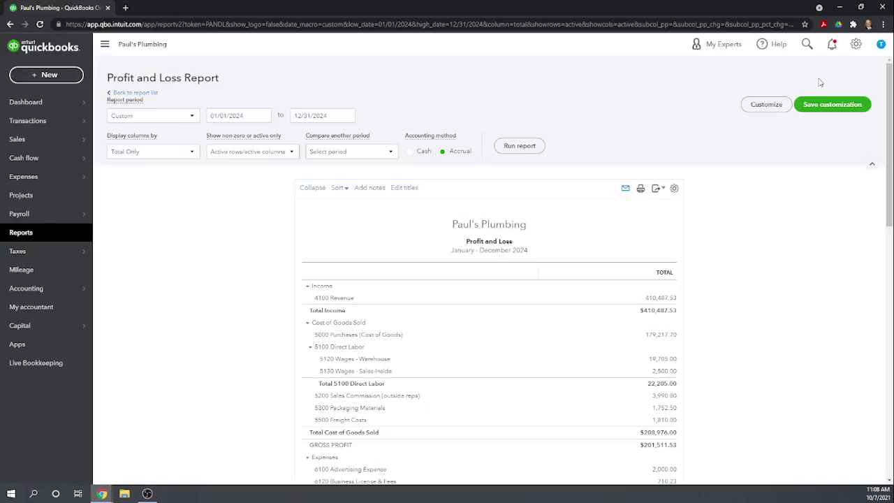
left_click(659, 188)
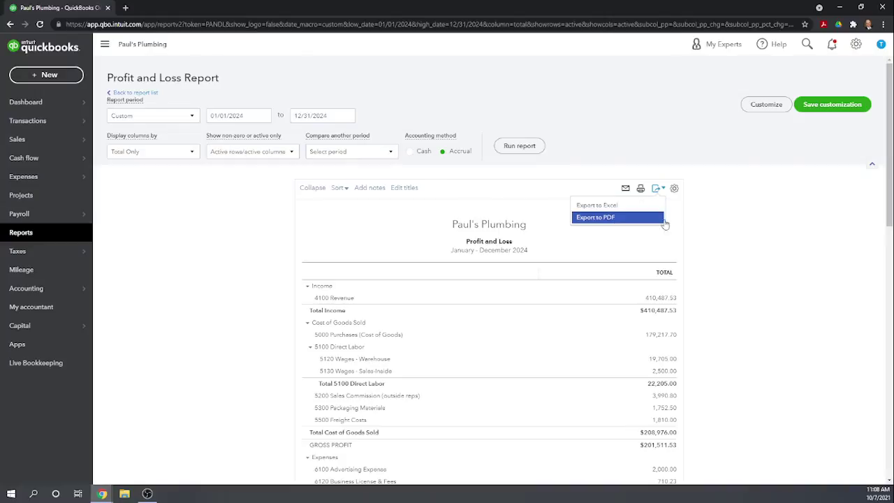
left_click(773, 248)
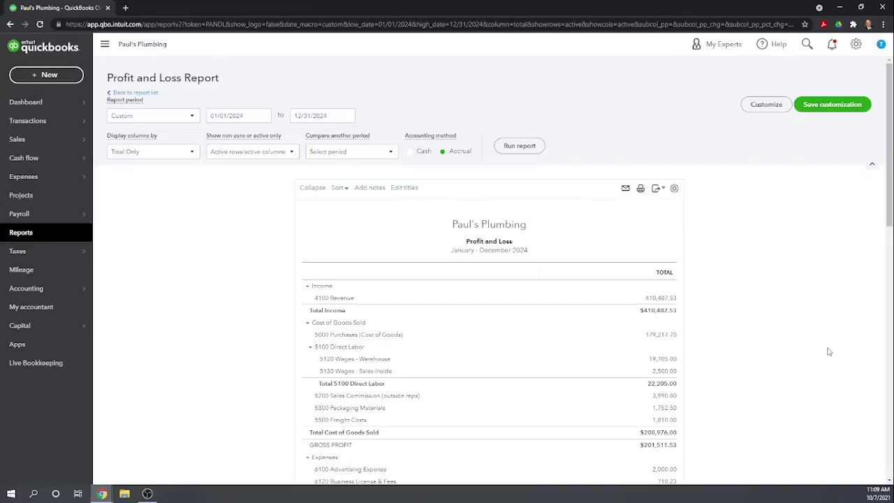
Step: Cancel Save customization, go back to the report list, and open Custom reports
left_click(841, 104)
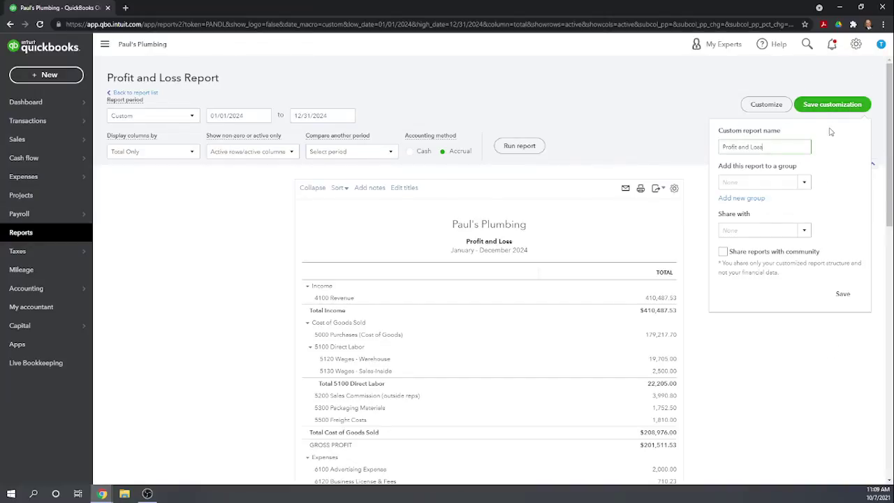
left_click(786, 367)
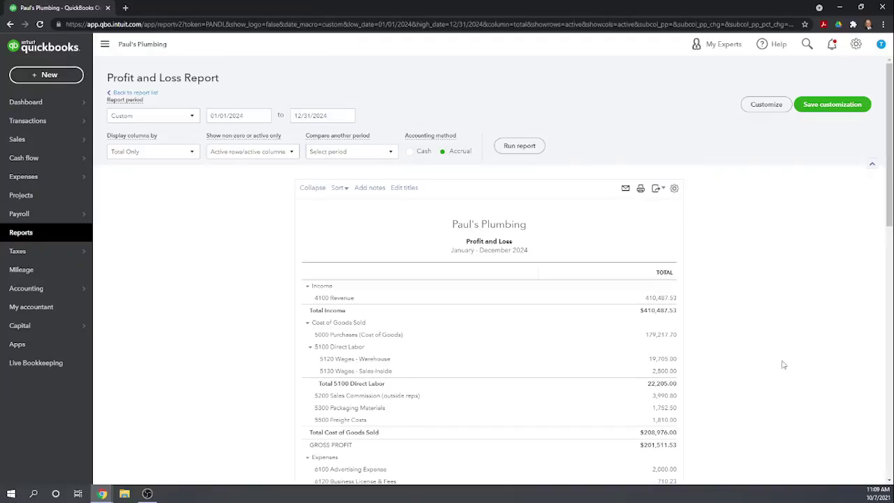
left_click(133, 92)
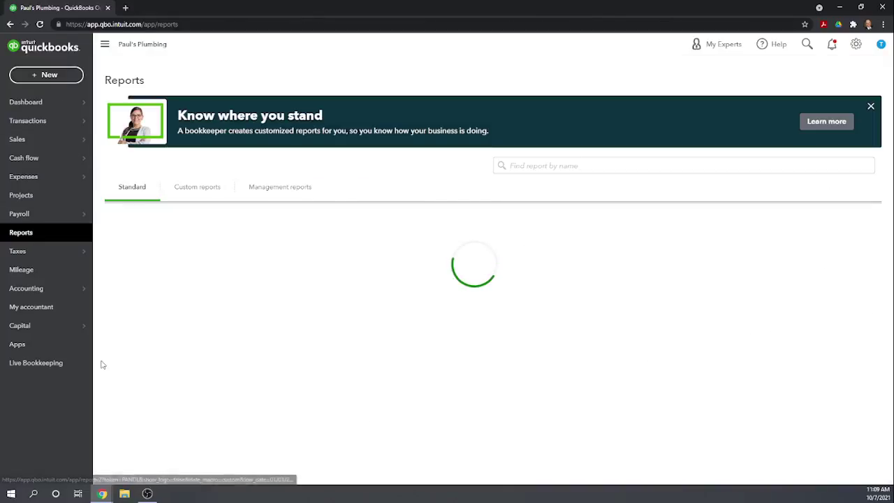
left_click(202, 192)
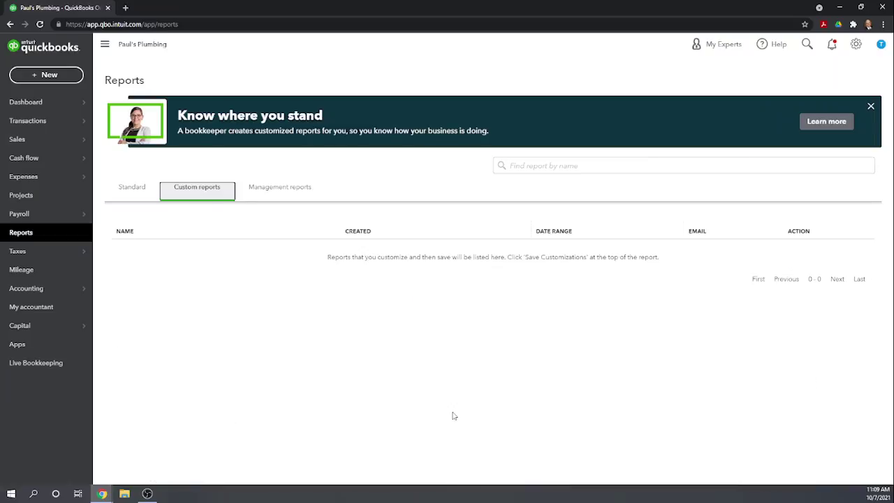